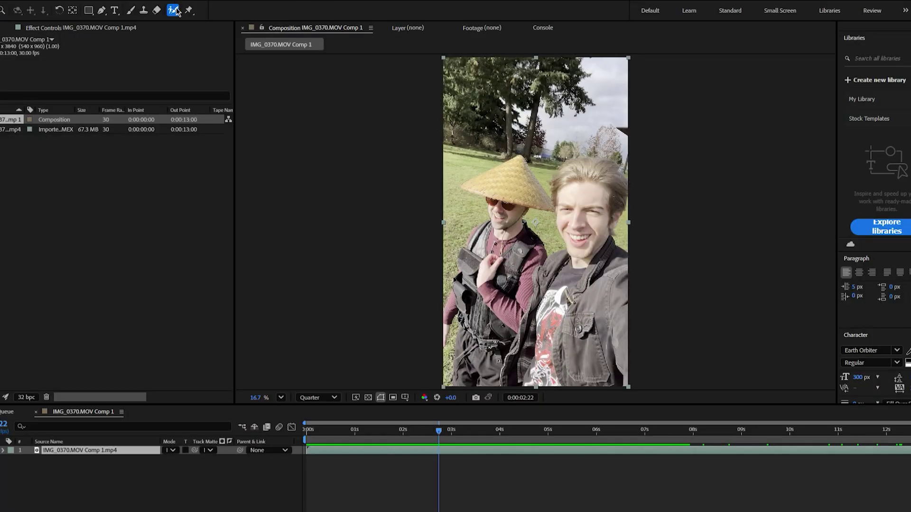
# Roto Brush both people in the clip and invert the matte, with Feather 56 and Shift Edge -100%.
pyautogui.doubleClick(578, 303)
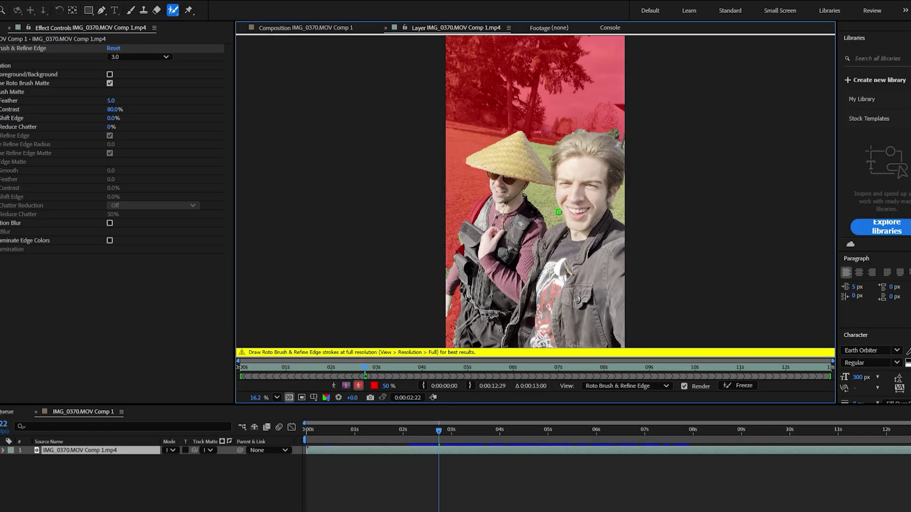
pyautogui.press('u')
pyautogui.press('u')
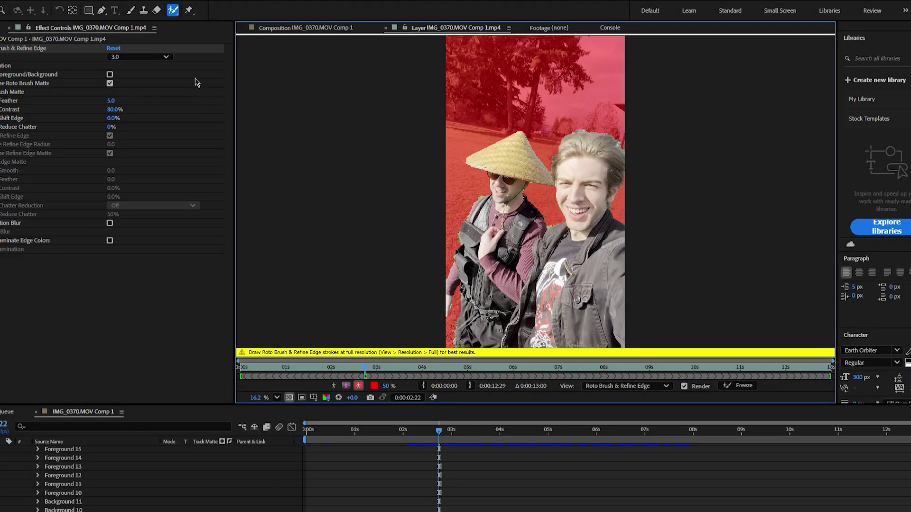
pyautogui.click(109, 75)
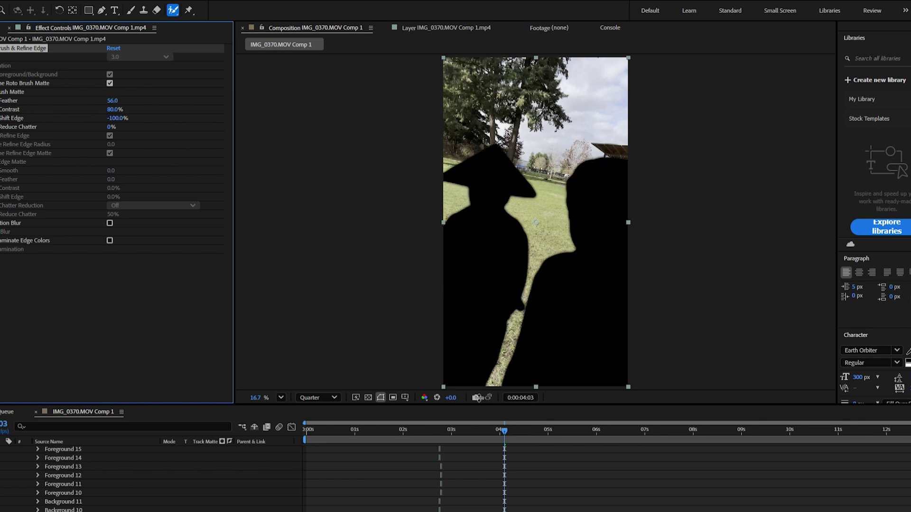
# Preview the matte and raise the Unsharp Mask radius to sharpen the park footage strongly.
pyautogui.press('space')
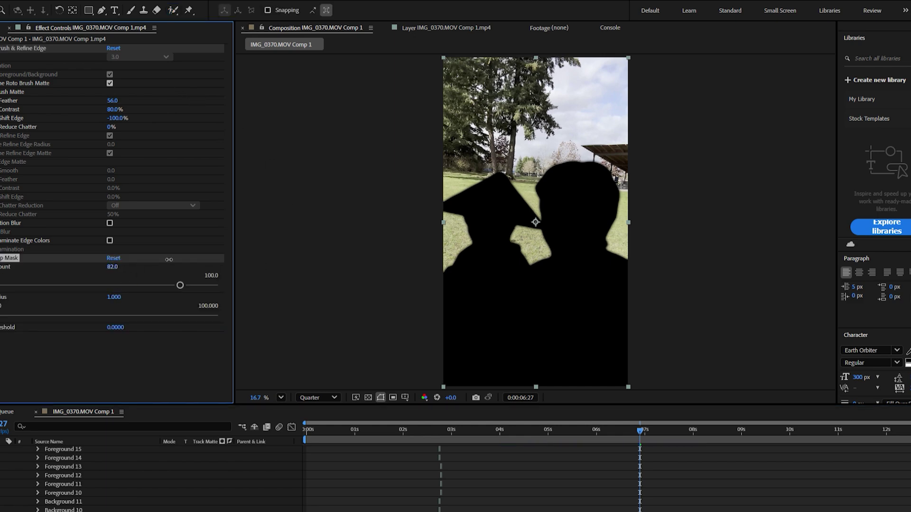
pyautogui.moveTo(115, 297); pyautogui.dragTo(173, 291)
pyautogui.scroll(2, 357, 329)
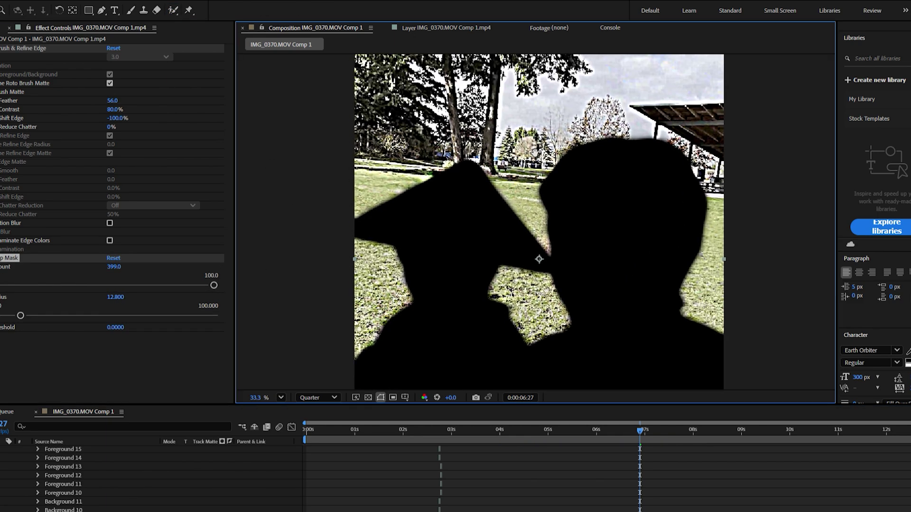
pyautogui.scroll(-2, 300, 208)
pyautogui.click(70, 468)
pyautogui.press('u')
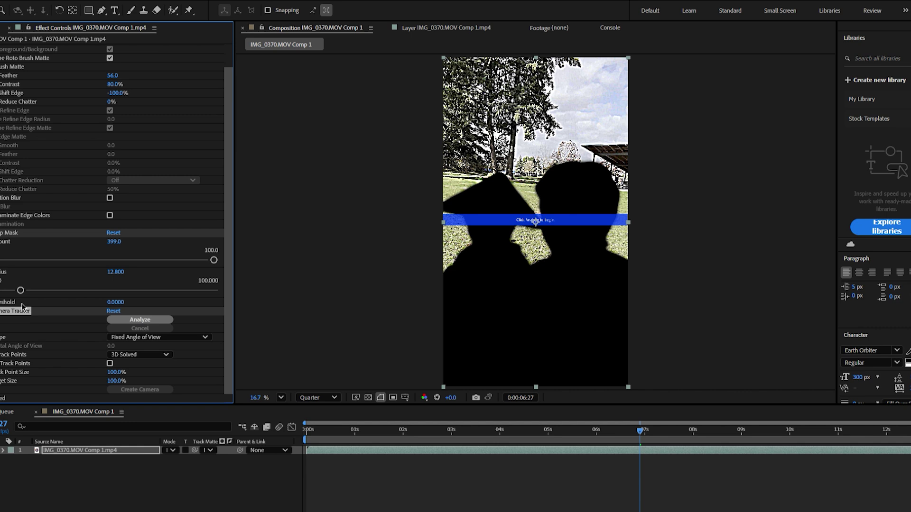
# Delete the unanalysed 3D Camera Tracker effect from the masked clip.
pyautogui.press('Delete')
pyautogui.hotkey('ctrl', 'f')
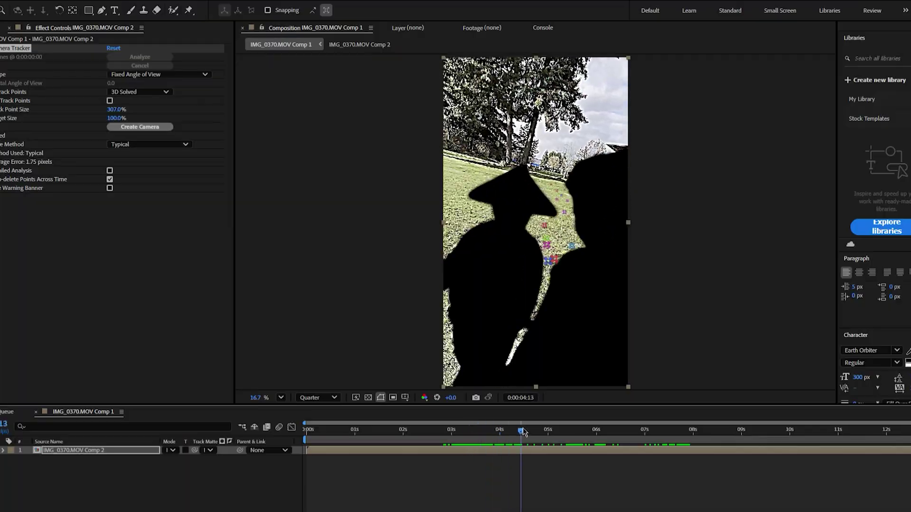
pyautogui.moveTo(523, 431); pyautogui.dragTo(663, 419)
pyautogui.moveTo(737, 414); pyautogui.dragTo(799, 422)
pyautogui.scroll(1, 582, 245)
pyautogui.scroll(2, 583, 245)
pyautogui.scroll(-2, 626, 323)
pyautogui.scroll(-1, 626, 323)
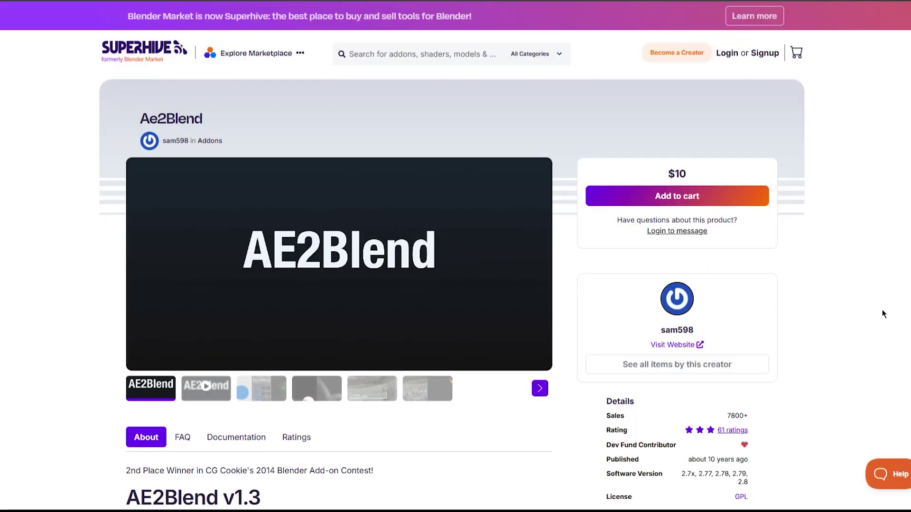
pyautogui.scroll(-1, 497, 304)
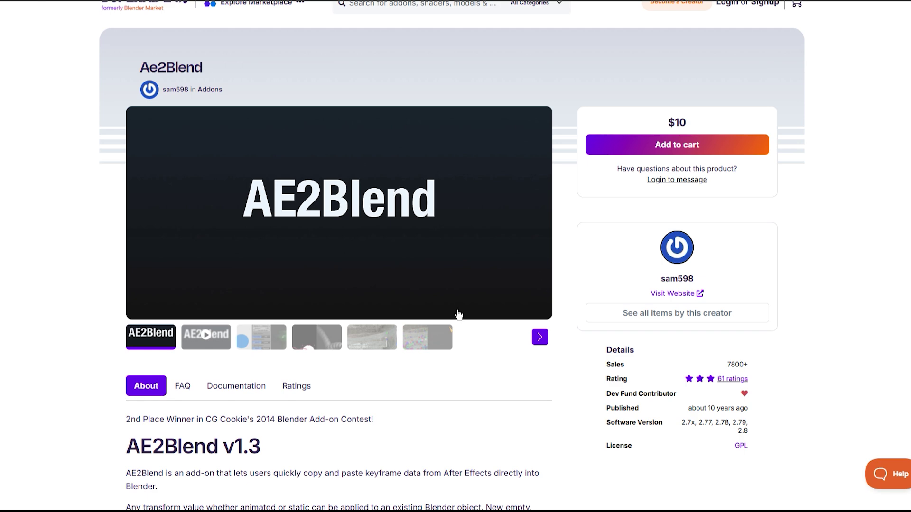
pyautogui.click(331, 343)
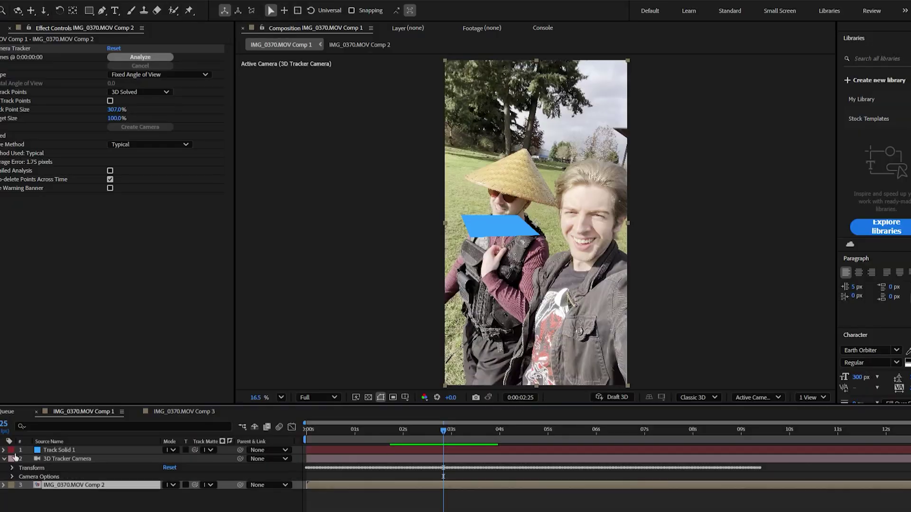
# Expand the 3D Tracker Camera's Transform and select its Position and Orientation keyframes.
pyautogui.click(13, 468)
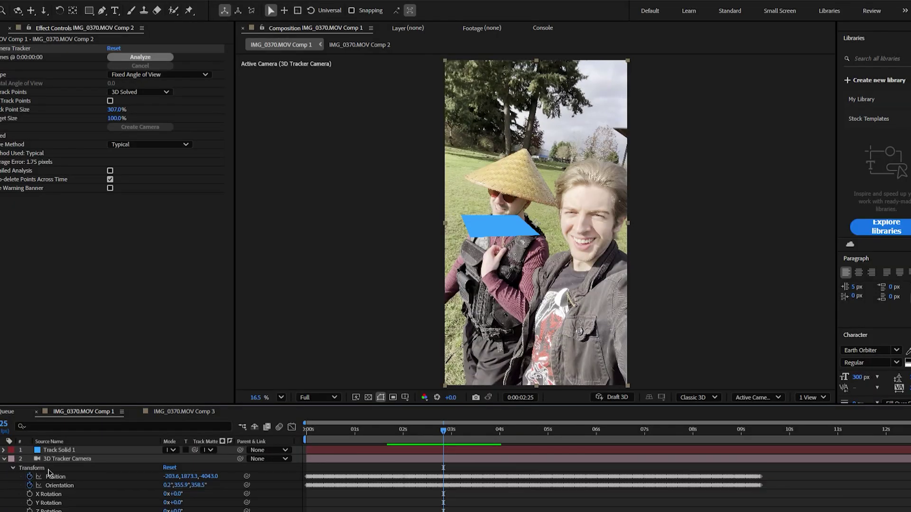
pyautogui.moveTo(58, 470); pyautogui.dragTo(60, 480)
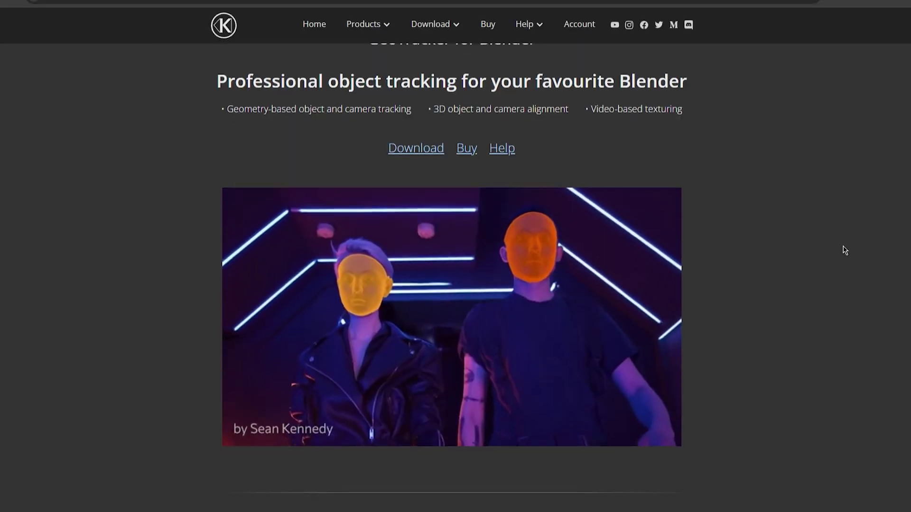
# Scroll through the KeenTools GeoTracker for Blender product page.
pyautogui.scroll(-1, 842, 248)
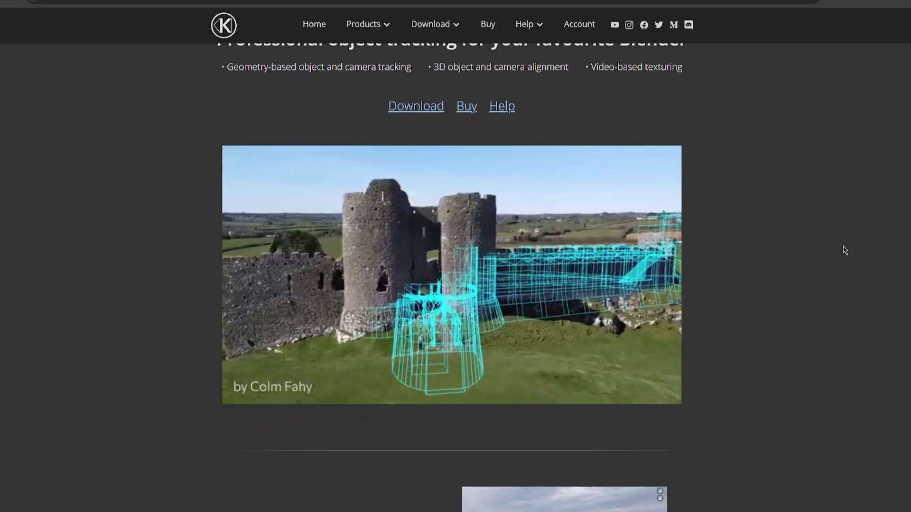
pyautogui.scroll(1, 846, 250)
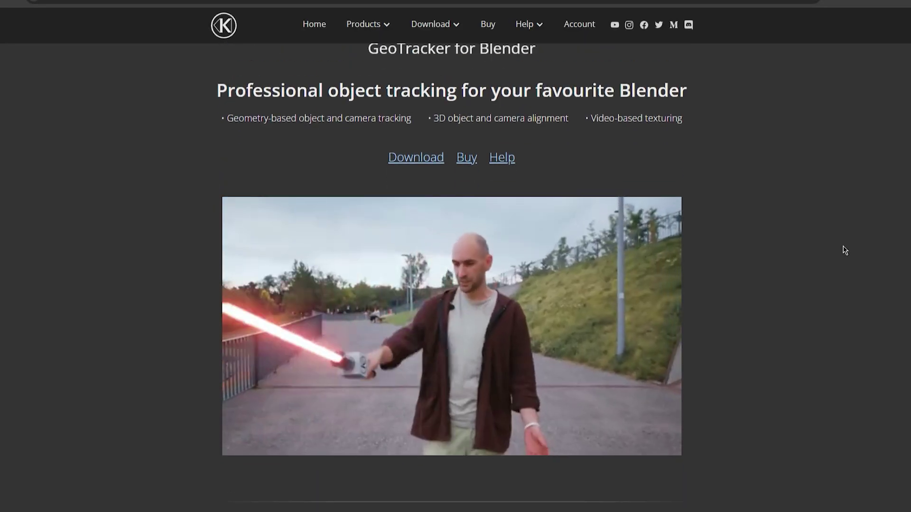
pyautogui.scroll(1, 845, 250)
pyautogui.scroll(-1, 845, 250)
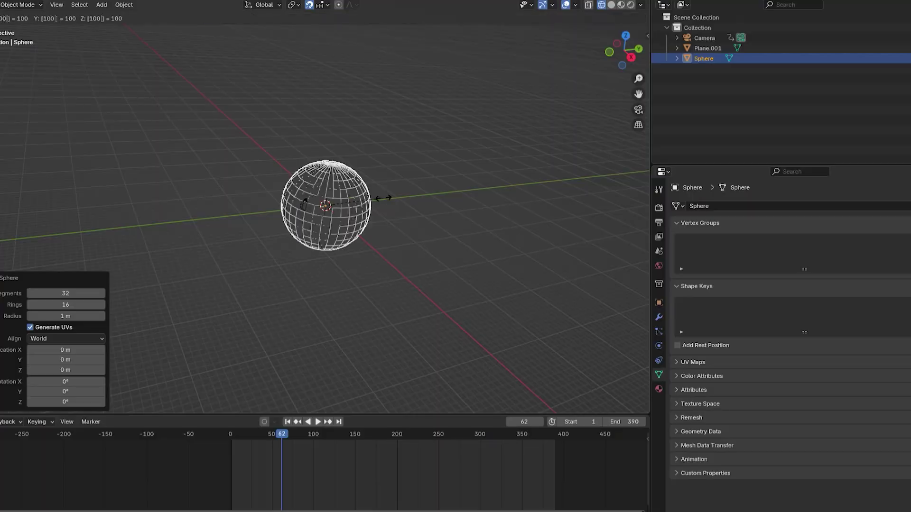
# Scale the sphere to 1000 and play and scrub through the footage.
pyautogui.press('Return')
pyautogui.press('space')
pyautogui.click(377, 438)
pyautogui.click(437, 437)
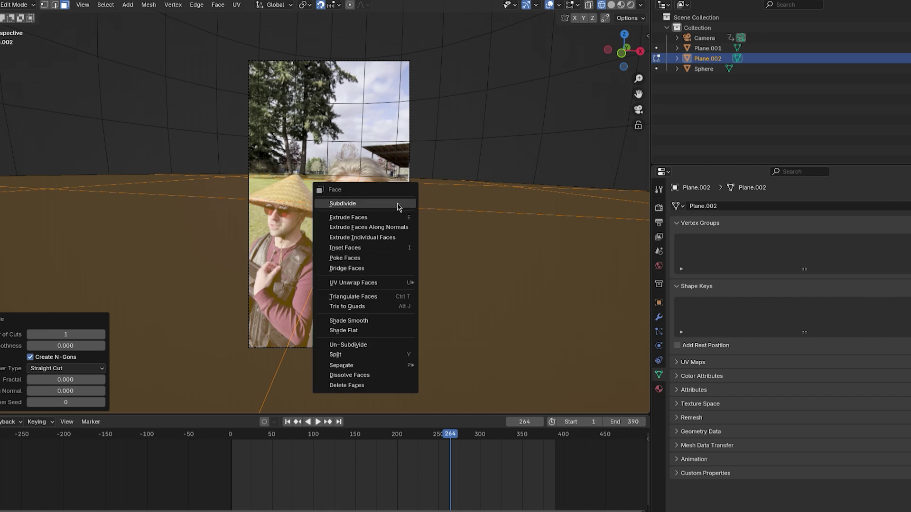
# Undo the plane subdivision and bring up GeoTracker's camera and geometry choices.
pyautogui.click(401, 208)
pyautogui.hotkey('ctrl', 'z')
pyautogui.hotkey('ctrl', 'z')
pyautogui.hotkey('ctrl', 'z')
pyautogui.hotkey('ctrl', 'z')
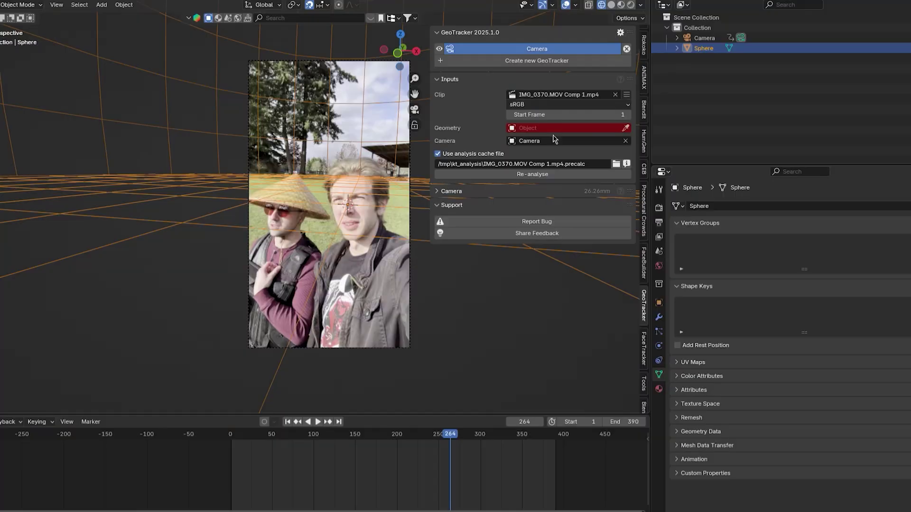
pyautogui.click(553, 141)
pyautogui.click(553, 129)
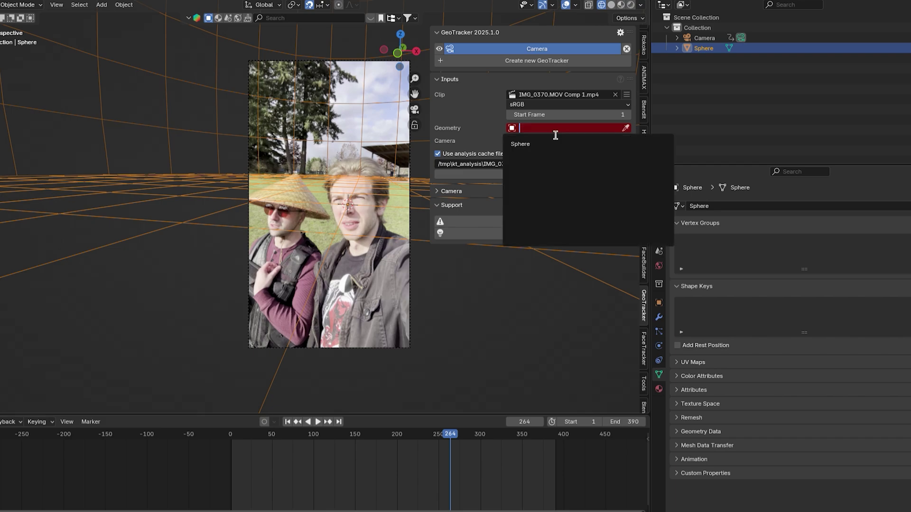
# Choose Sphere as the GeoTracker's tracked geometry.
pyautogui.click(546, 145)
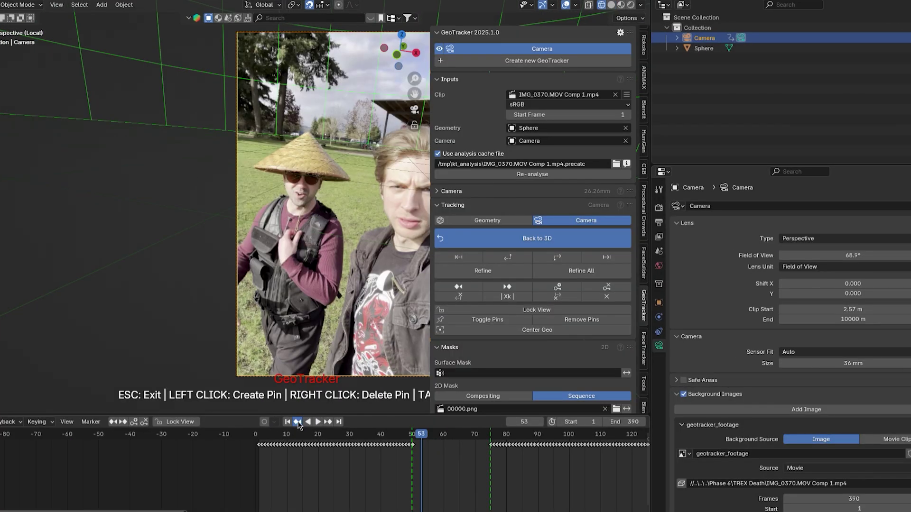
# Play the track, refine it across the tracked frames, and review back to frame 284.
pyautogui.press('space')
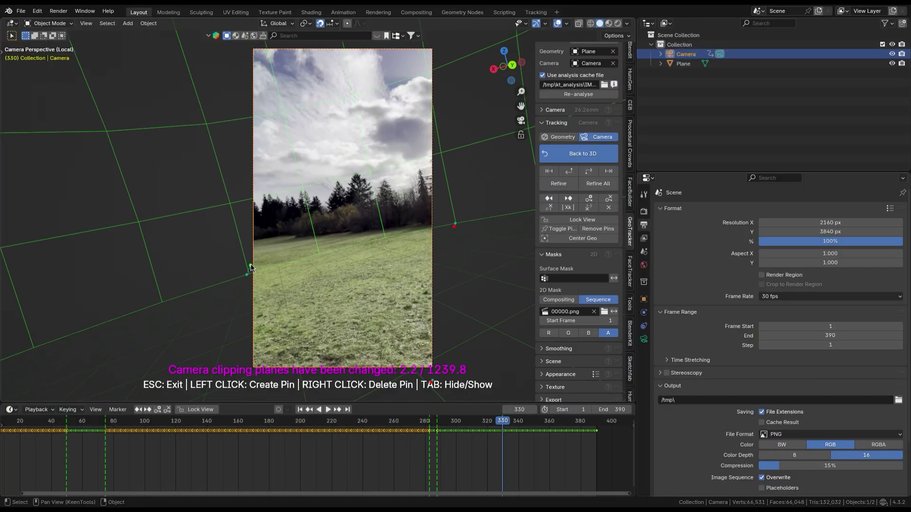
pyautogui.click(567, 184)
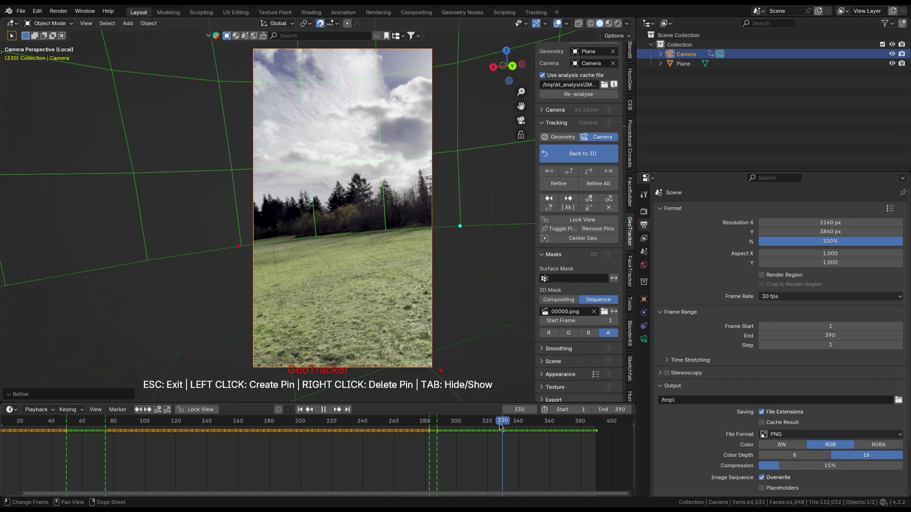
pyautogui.press('space')
pyautogui.moveTo(474, 426); pyautogui.dragTo(433, 422)
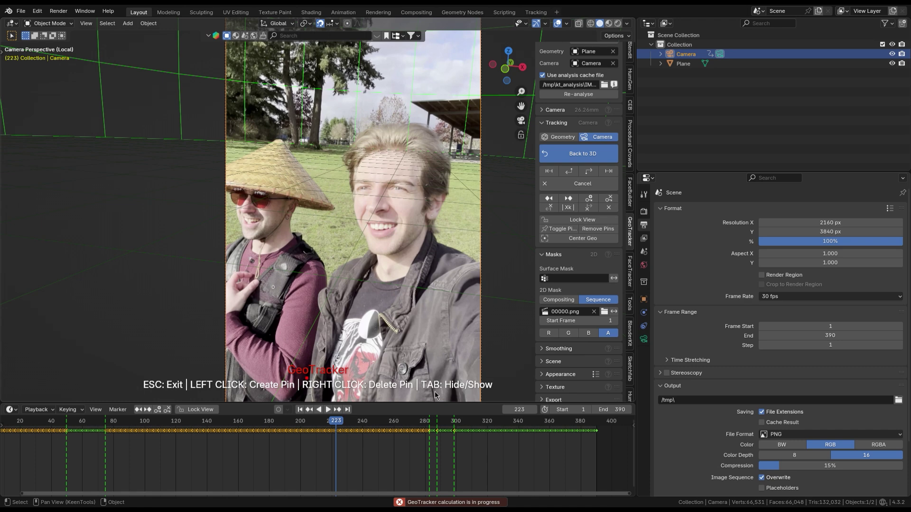
# Leave pin mode, play the solved camera from frame 1, and orbit to see it.
pyautogui.press('space')
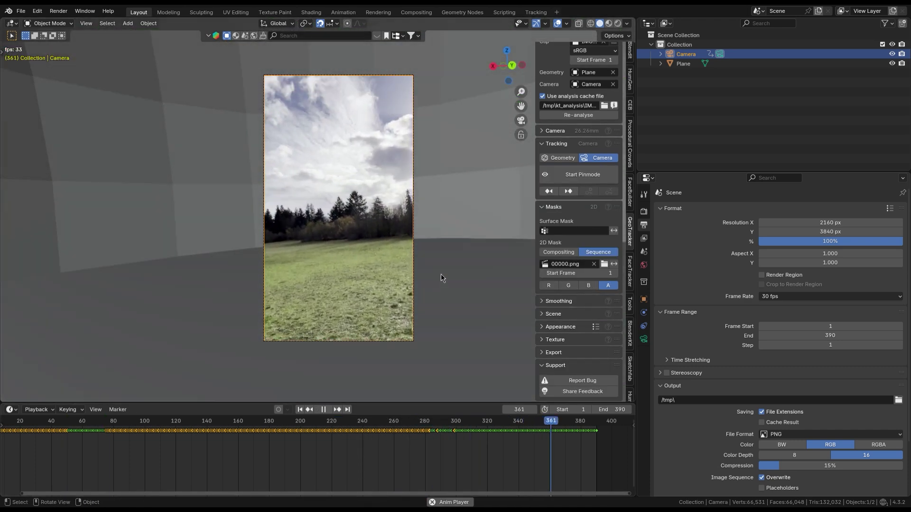
pyautogui.press('space')
pyautogui.moveTo(440, 278); pyautogui.dragTo(484, 304)
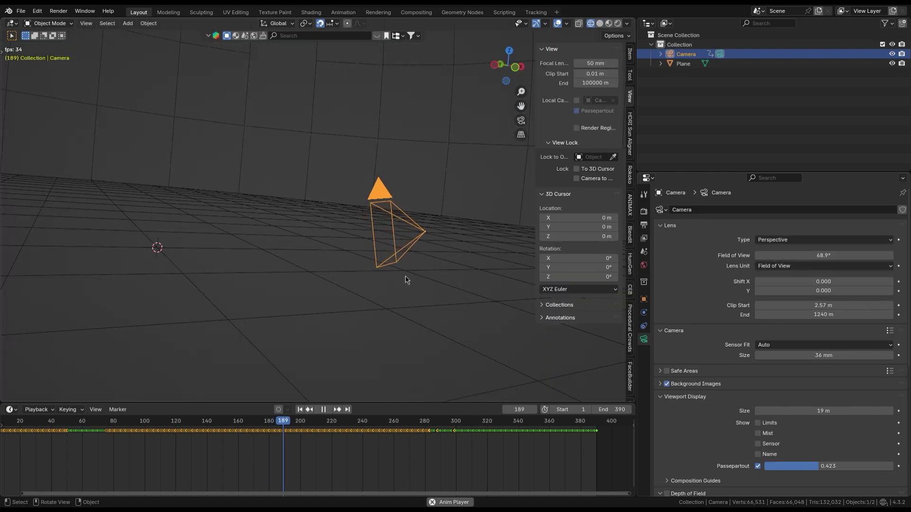
# Hide the sidebar, look through the solved Camera, and play its animation over the selfie footage.
pyautogui.press('n')
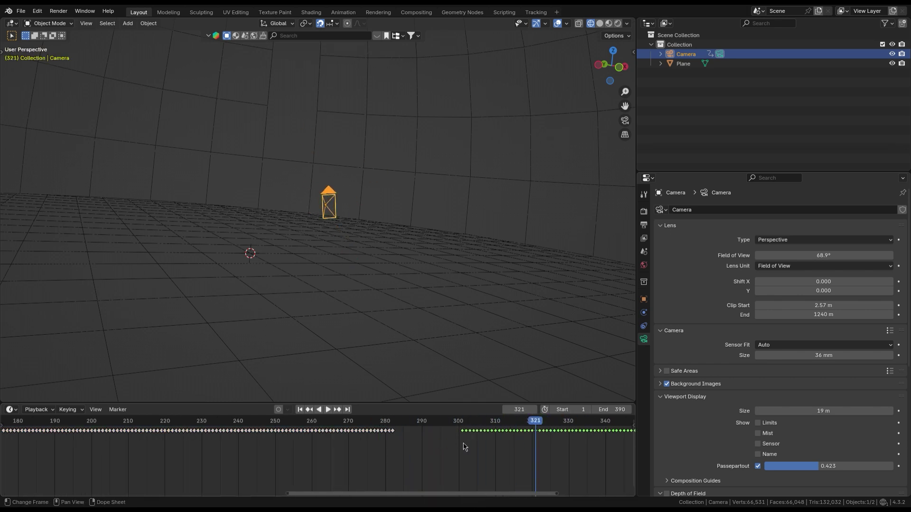
pyautogui.press('KP_0')
pyautogui.scroll(-3, 160, 430)
pyautogui.press('space')
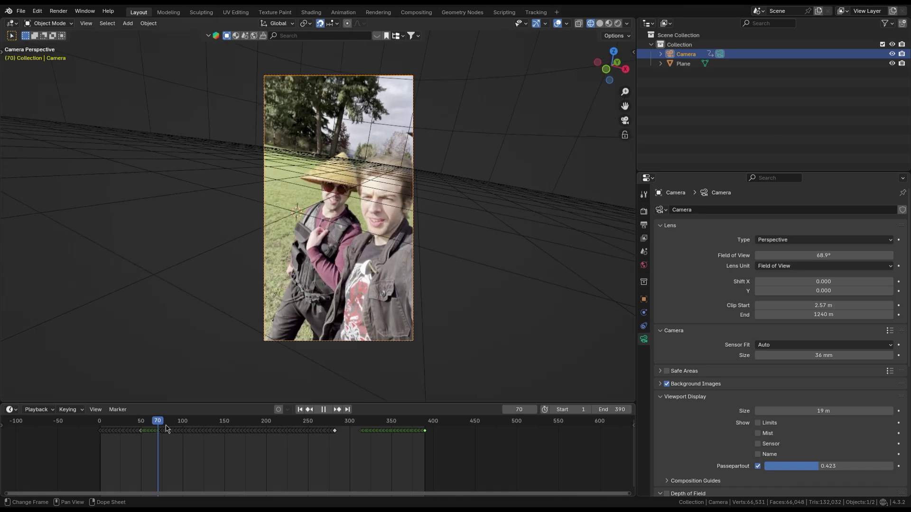